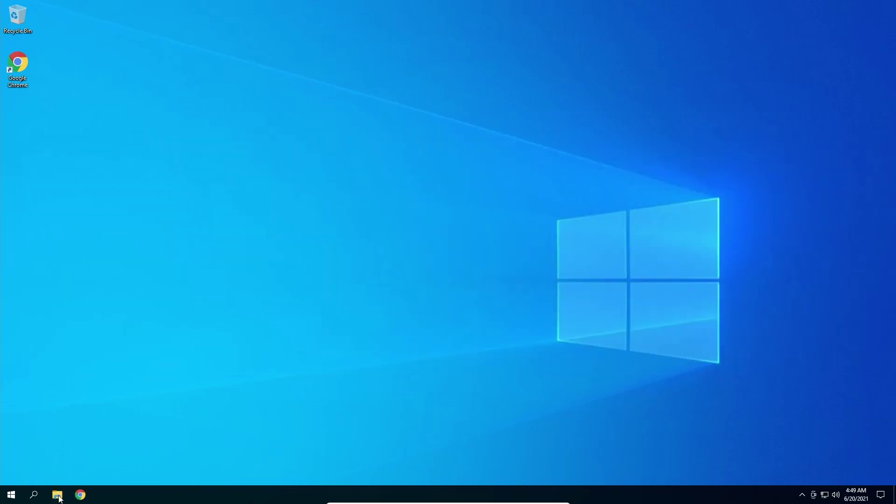
Browse in File Explorer from This PC through Local Disk (C:) and Windows into System32
click(57, 495)
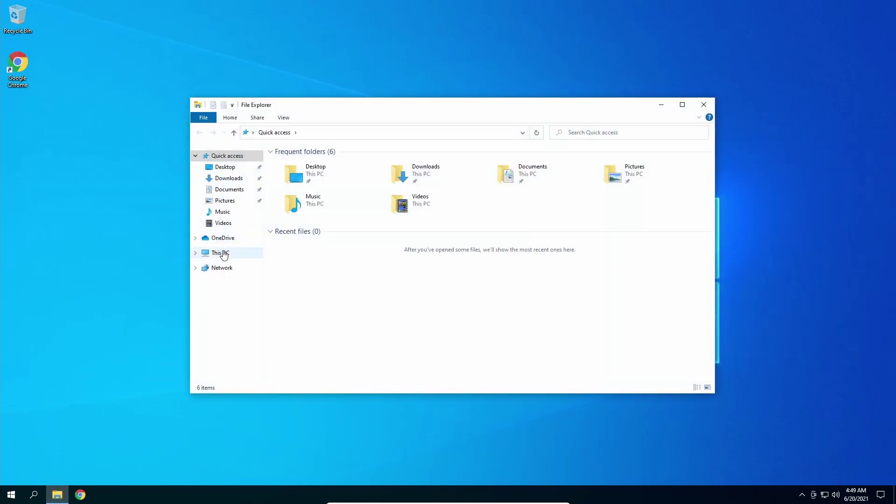
click(220, 253)
double_click(290, 257)
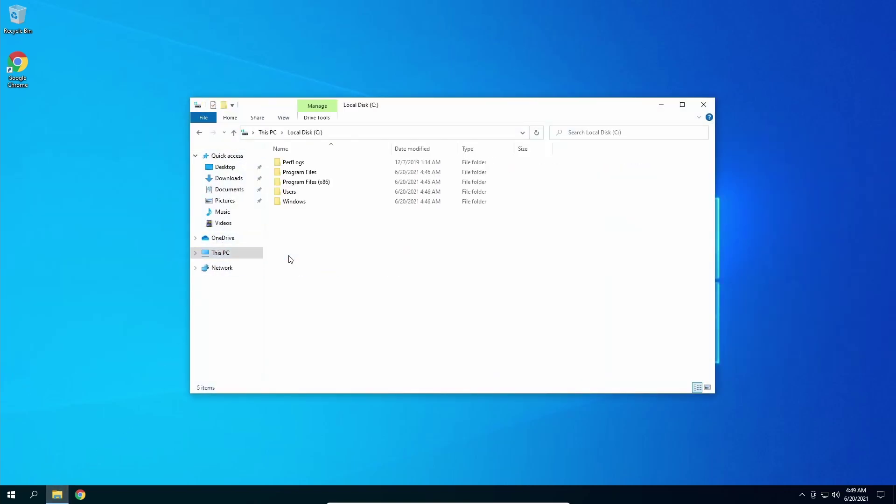
double_click(312, 203)
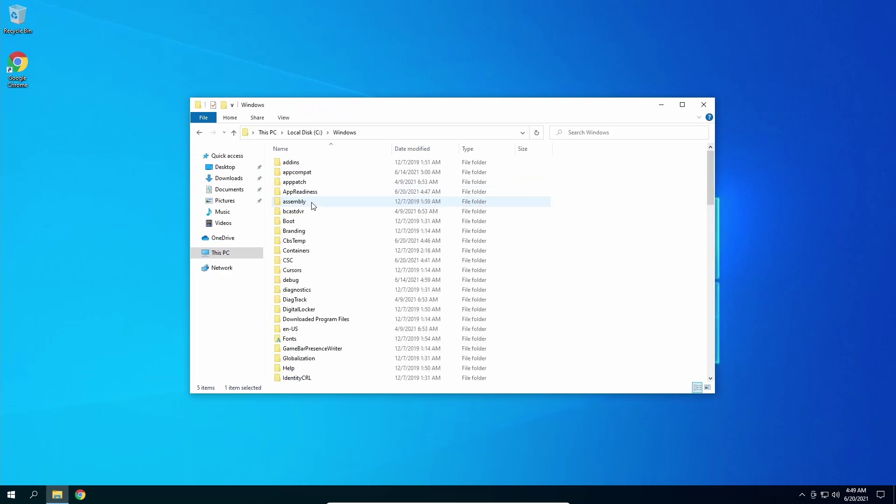
scroll(305, 303, down, 9)
scroll(306, 306, down, 5)
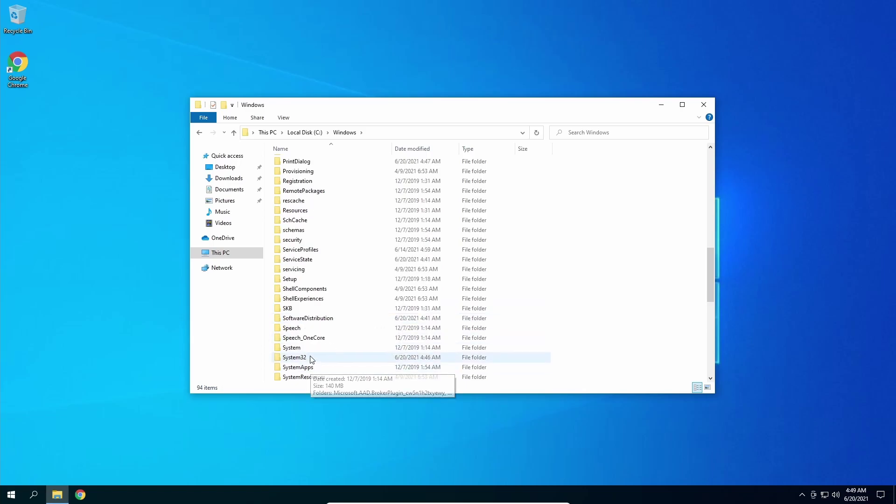
double_click(303, 357)
click(283, 117)
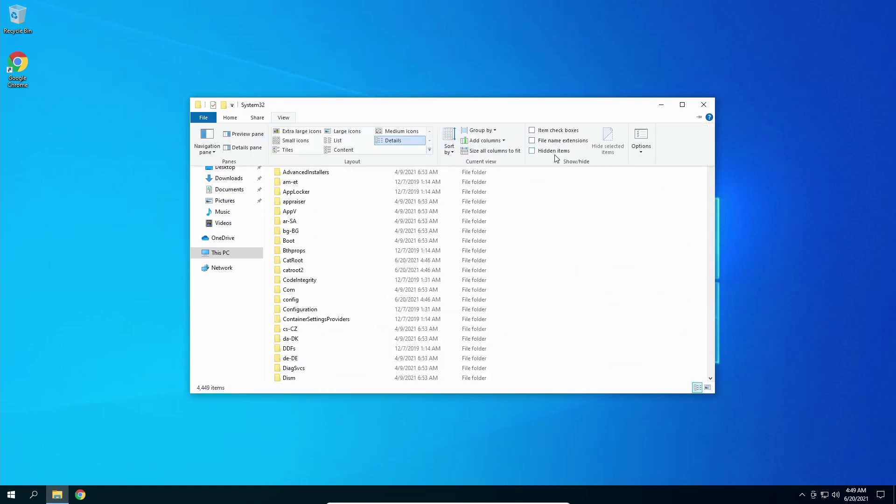
click(530, 148)
Jump to ntoskrnl and try deleting it, dismissing the access-denied warning
text(ntoskrnl)
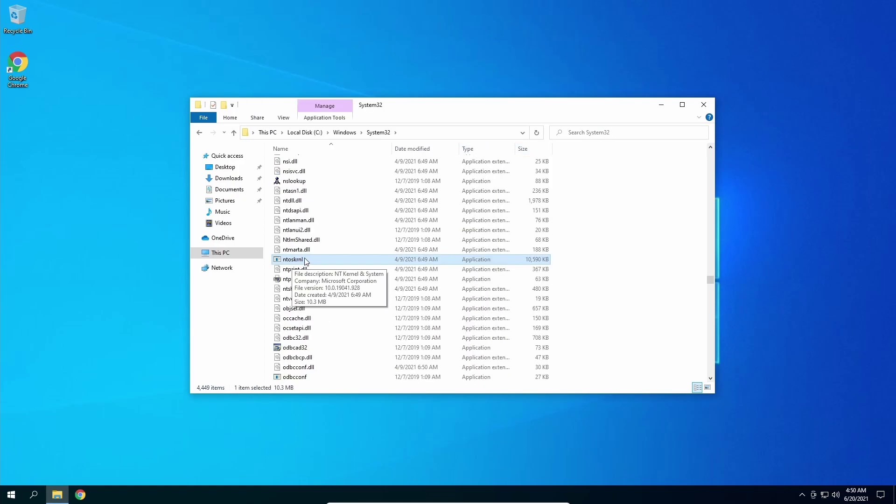
right_click(316, 261)
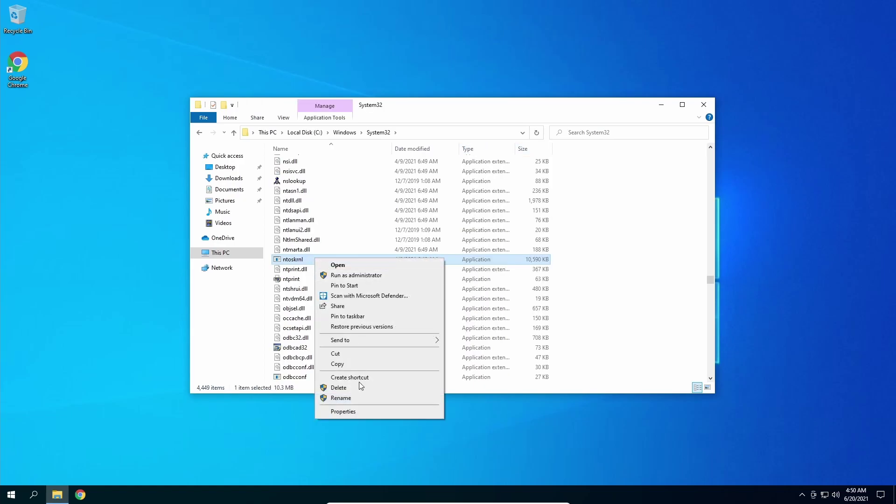
click(343, 391)
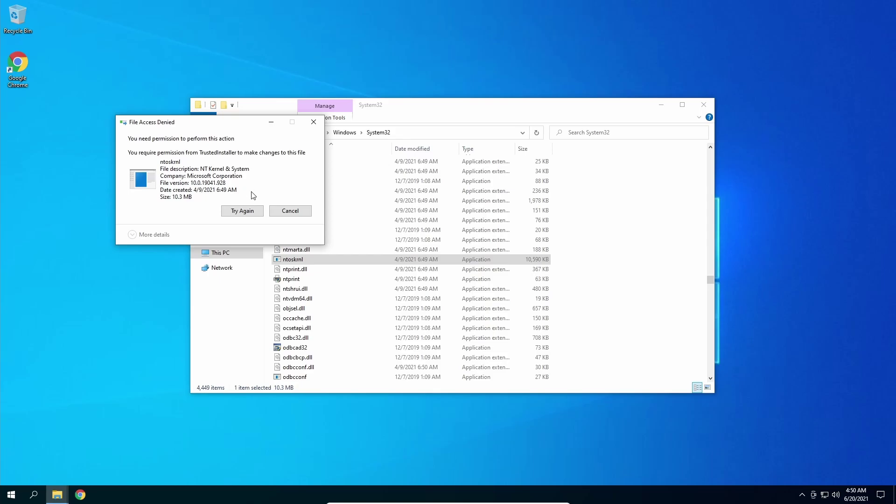
click(290, 210)
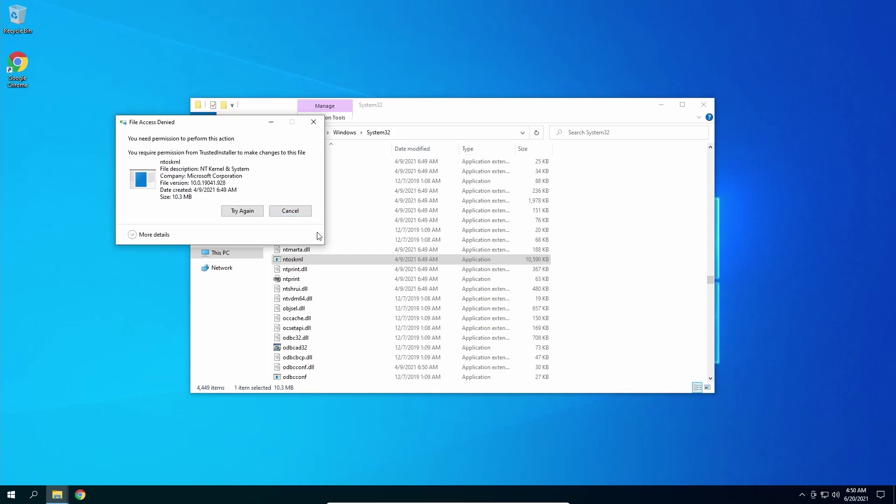
In ntoskrnl's Properties, go to Security > Advanced and begin changing the owner from TrustedInstaller
right_click(313, 259)
click(360, 413)
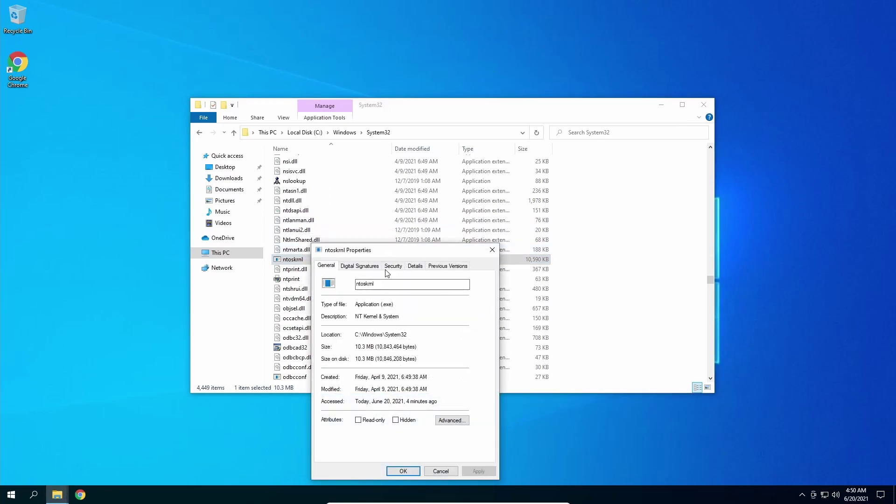
drag(394, 249, 378, 204)
click(377, 221)
click(452, 391)
click(355, 154)
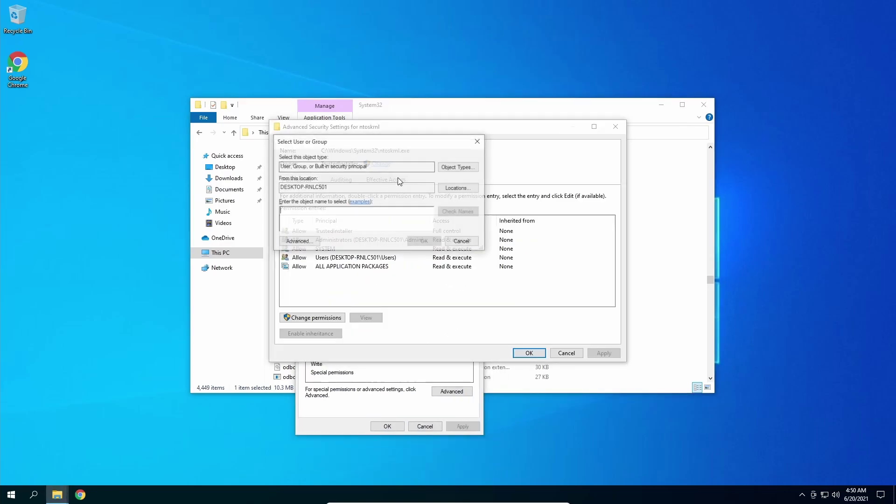
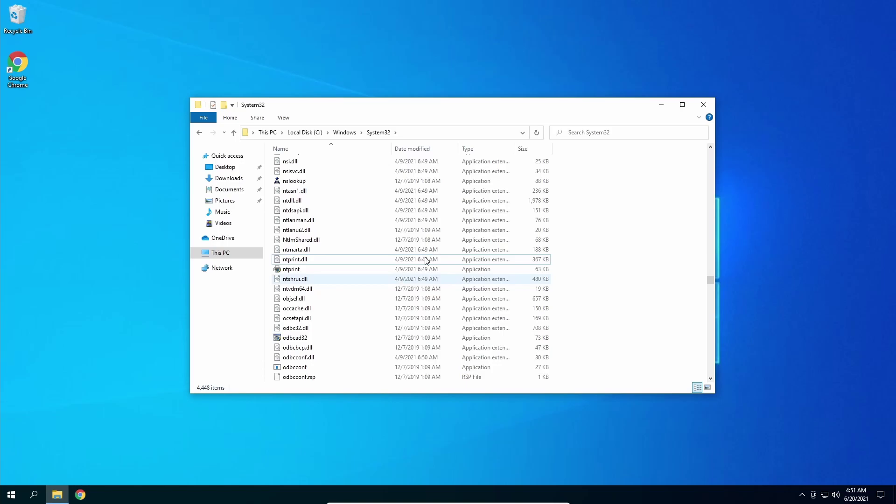
Close the System32 File Explorer window, leaving the desktop
click(697, 111)
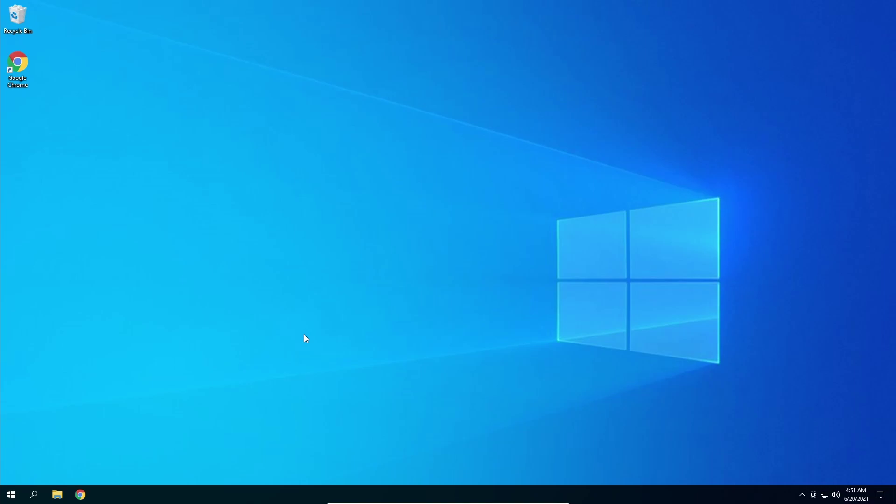
Restart Windows from the Start menu's Power options
click(11, 495)
mouse_move(32, 455)
click(38, 473)
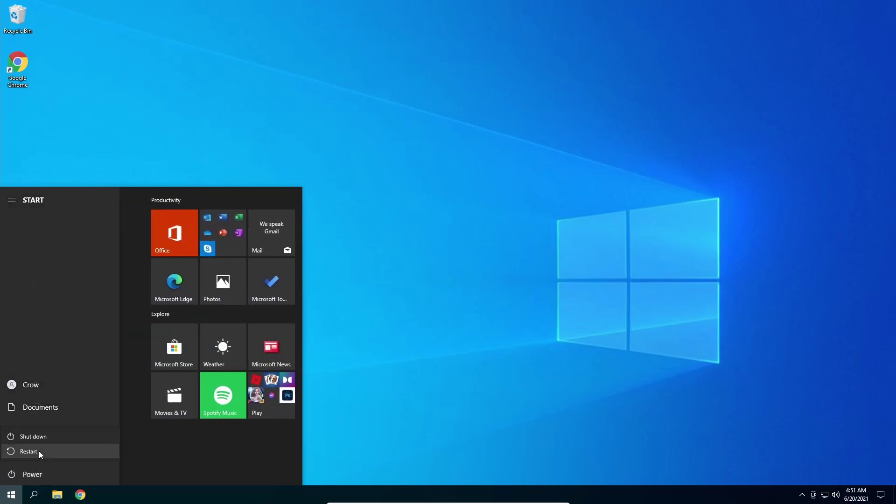
click(40, 450)
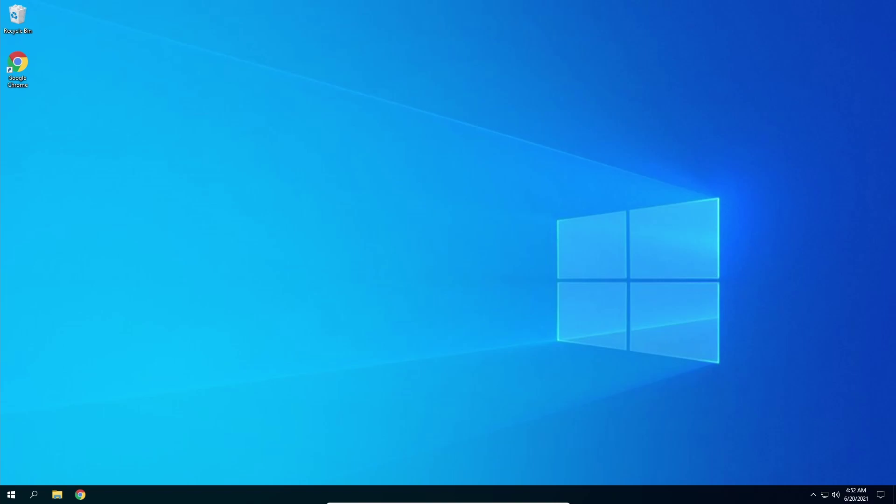
Browse from This PC through Local Disk (C:) and Windows into System32
click(57, 494)
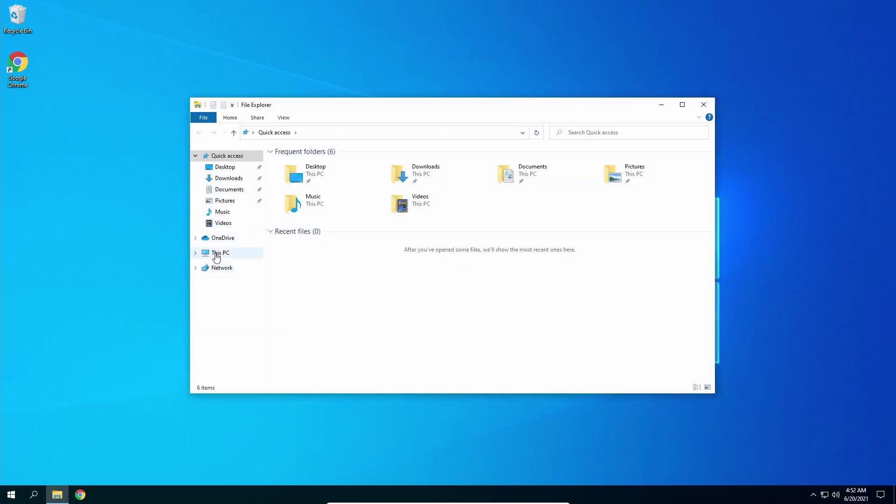
click(217, 253)
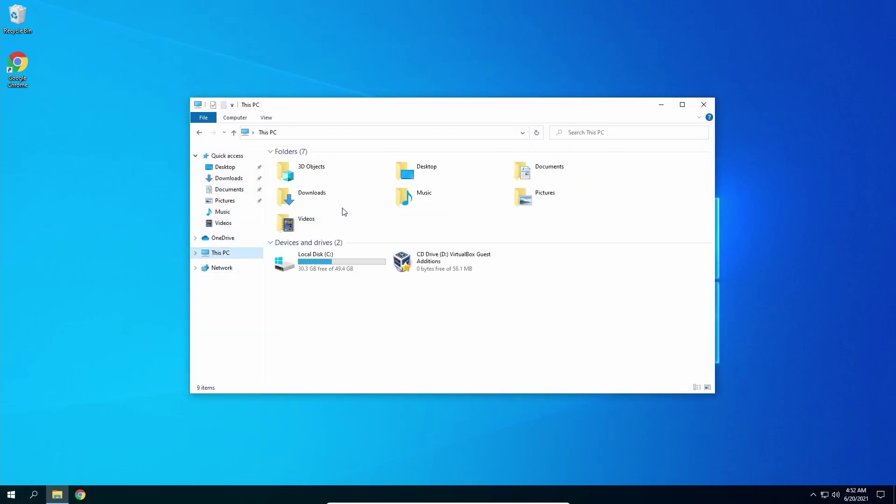
double_click(340, 269)
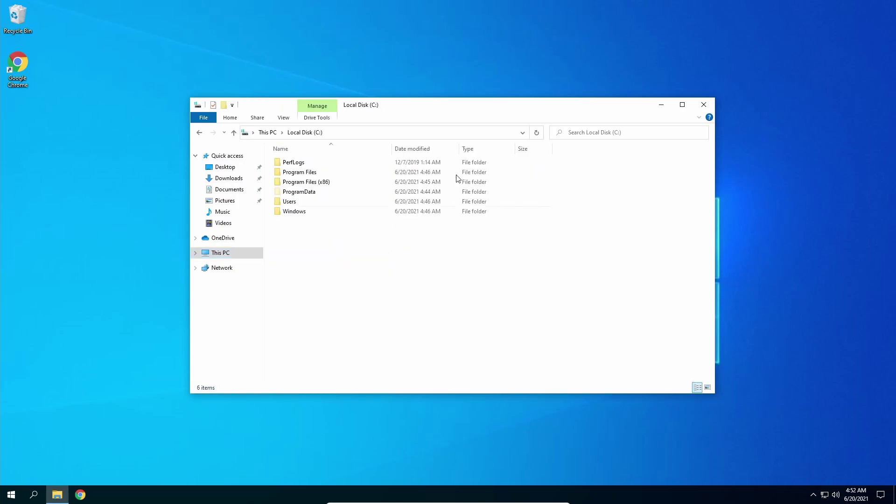
double_click(356, 204)
click(304, 132)
double_click(306, 211)
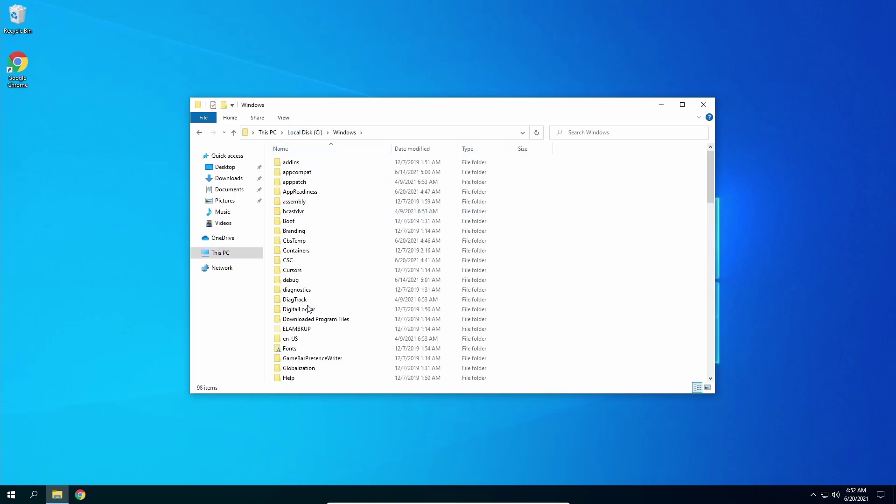
scroll(308, 326, down, 4)
scroll(305, 345, down, 8)
double_click(299, 356)
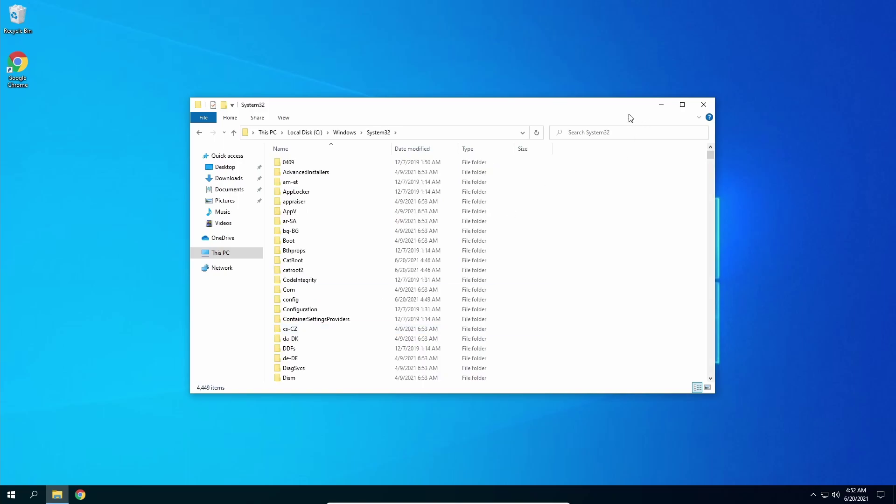
Search System32 for 'winload.exe'
click(620, 129)
text(winload.exe)
key(Return)
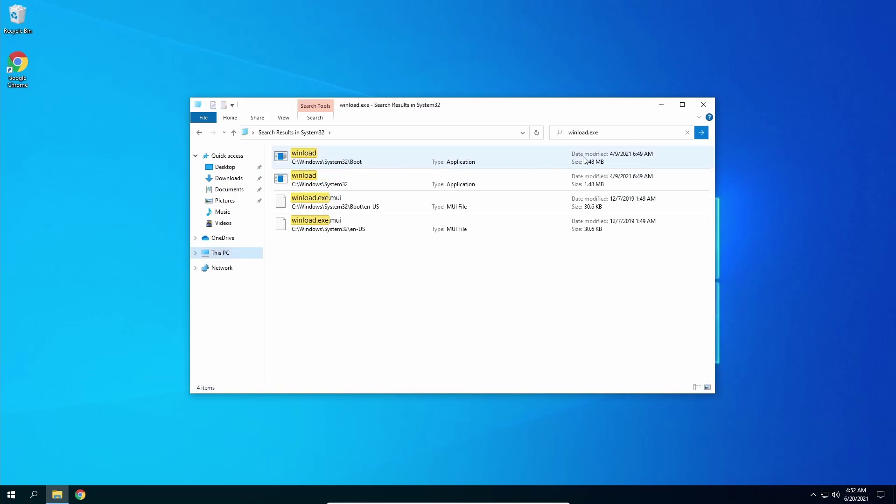
Delete the winload application found in System32\Boot
click(351, 157)
right_click(351, 155)
click(364, 164)
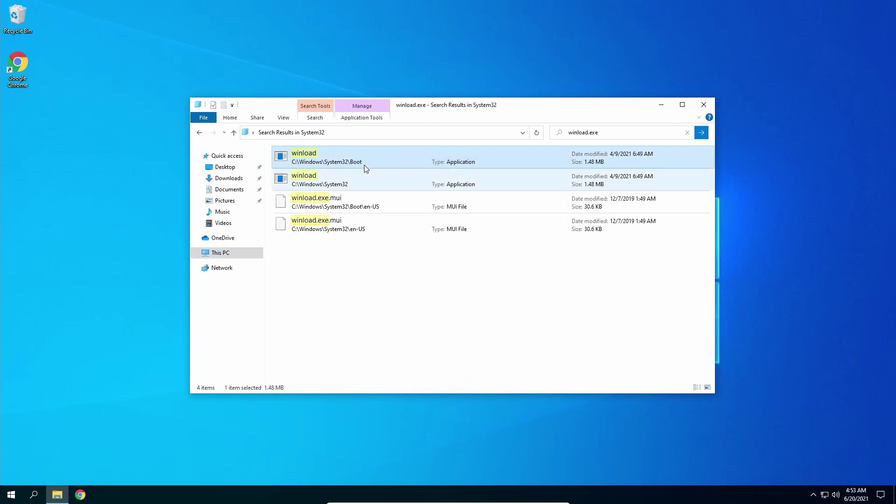
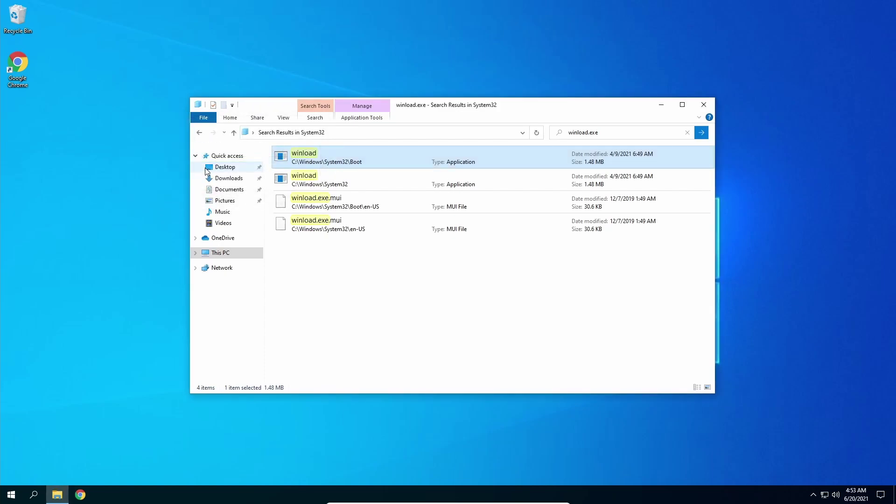
Delete winload.exe from System32 with administrator permission and refresh to confirm it's gone
click(540, 136)
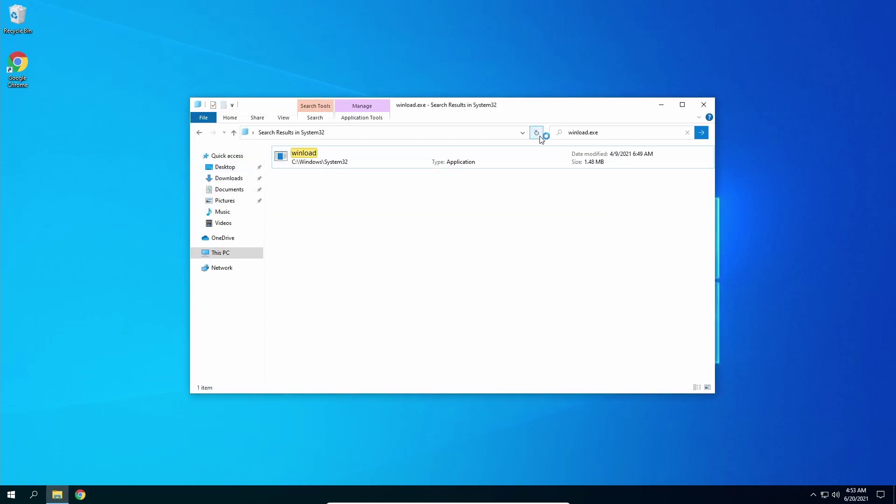
click(386, 160)
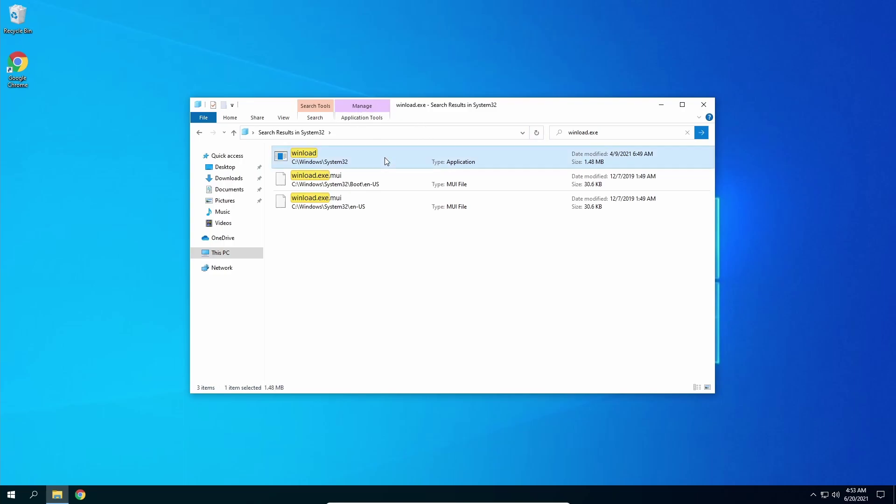
right_click(384, 158)
click(423, 280)
click(424, 199)
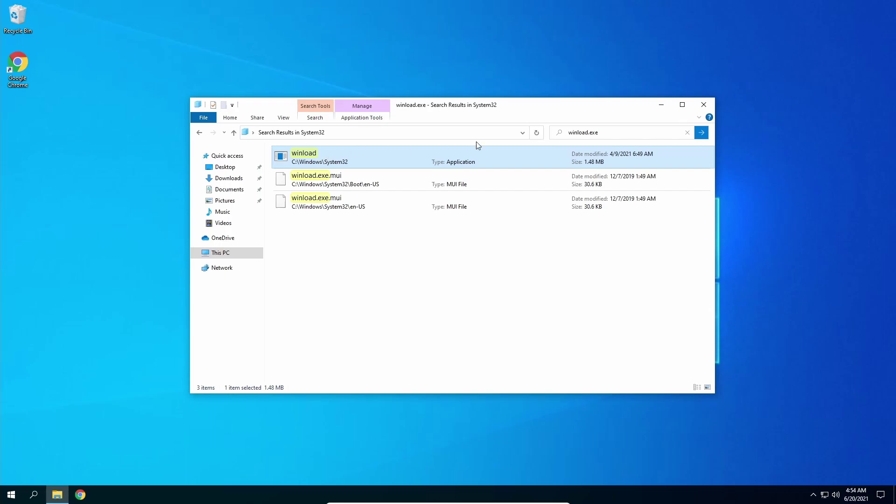
click(537, 133)
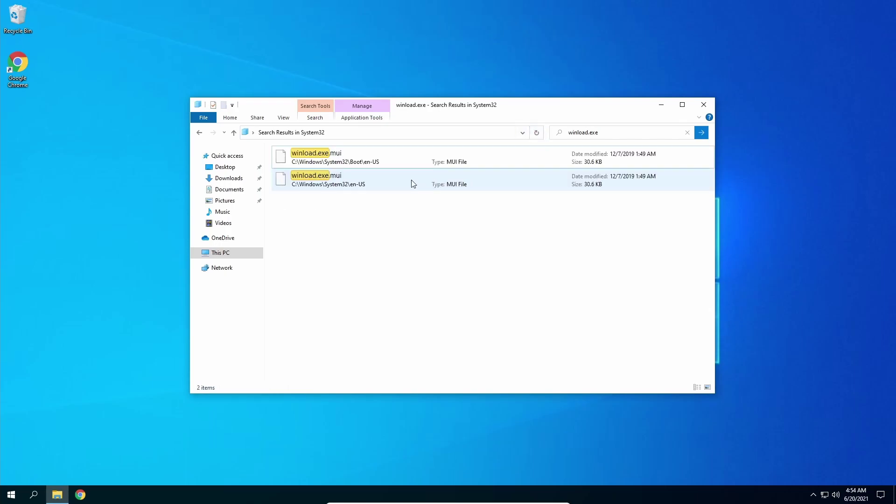
Close the search results window and bring up the Start menu's power options
click(700, 107)
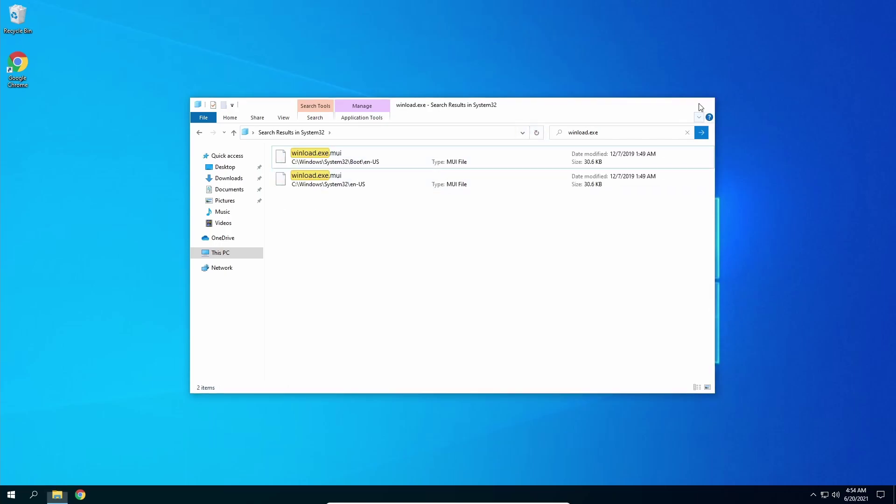
click(12, 494)
click(12, 474)
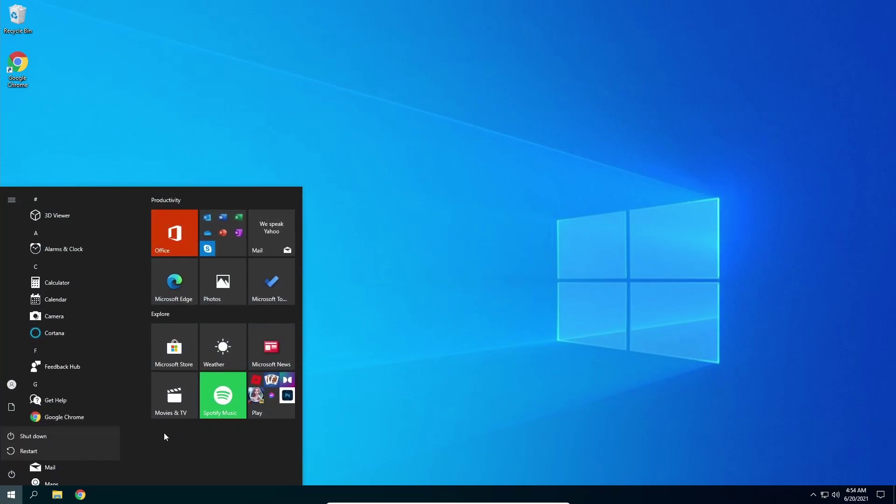
Restart the virtual machine from the Start menu's power options
click(102, 450)
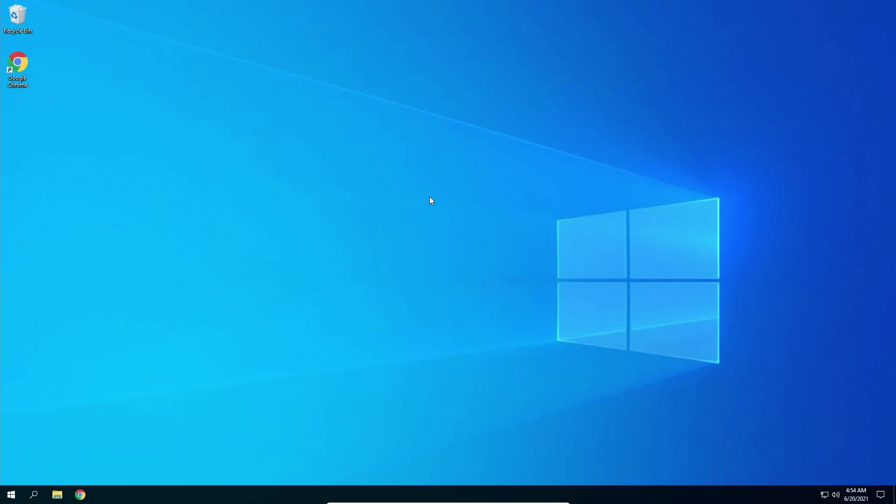
Open File Explorer and browse to This PC > Local Disk (C:) > Windows > System32
click(57, 494)
click(245, 254)
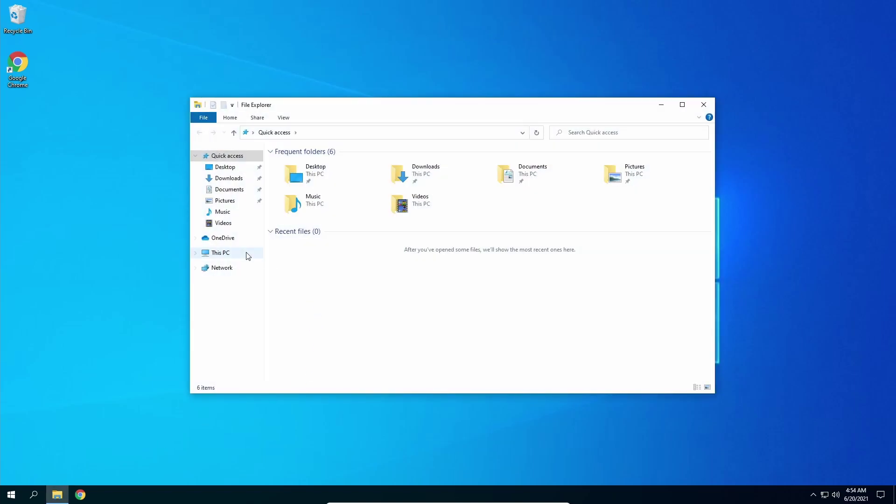
double_click(318, 260)
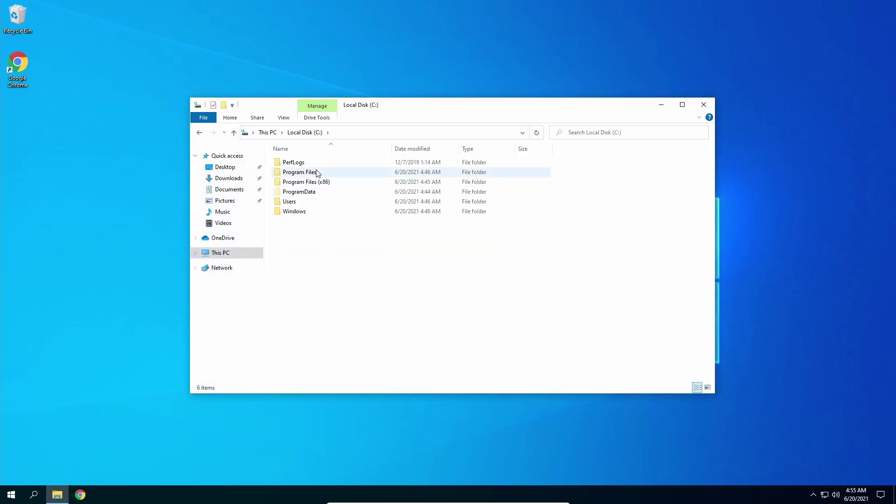
click(299, 202)
double_click(300, 210)
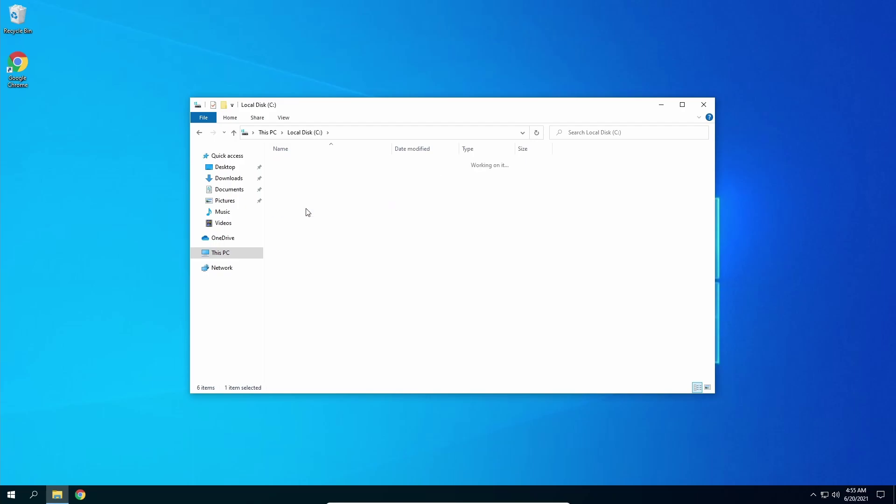
scroll(322, 288, down, 10)
scroll(322, 287, down, 4)
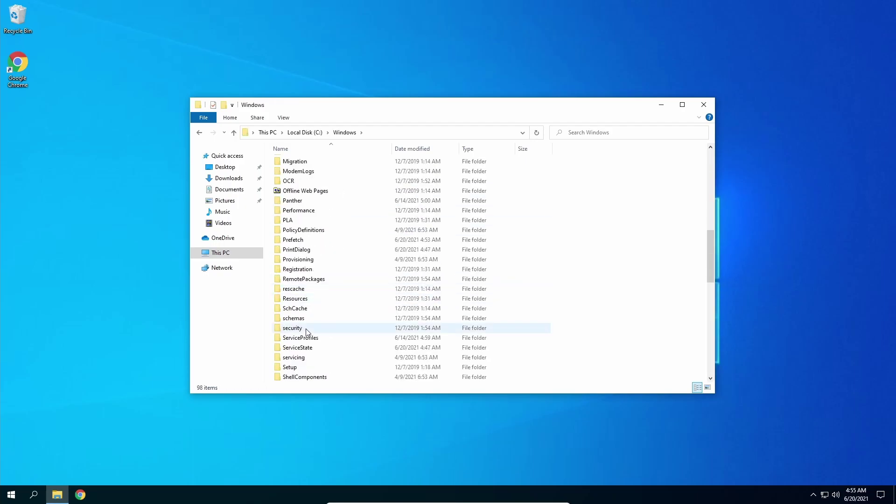
scroll(308, 347, down, 2)
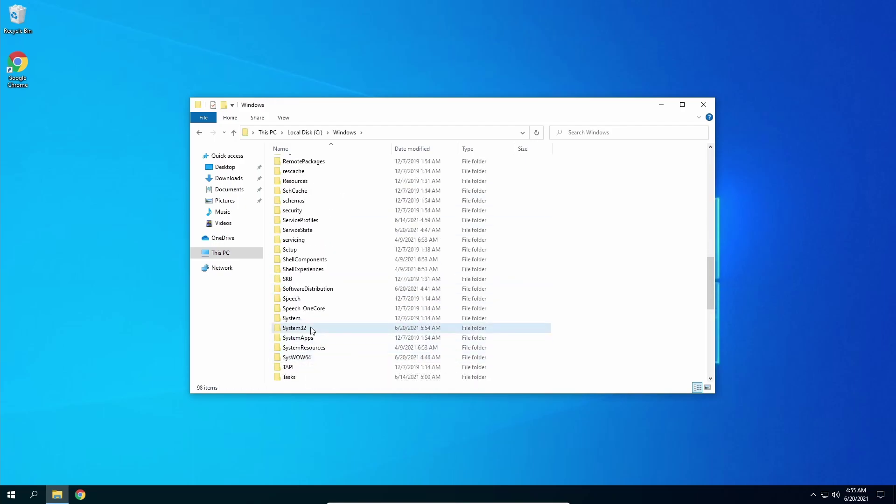
double_click(312, 328)
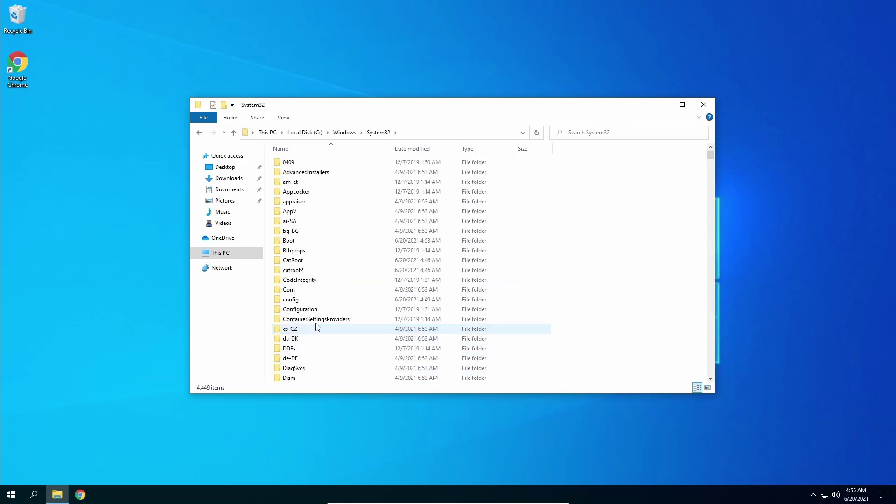
Search System32 for hal.dll
click(596, 133)
text(hal.dll)
key(Return)
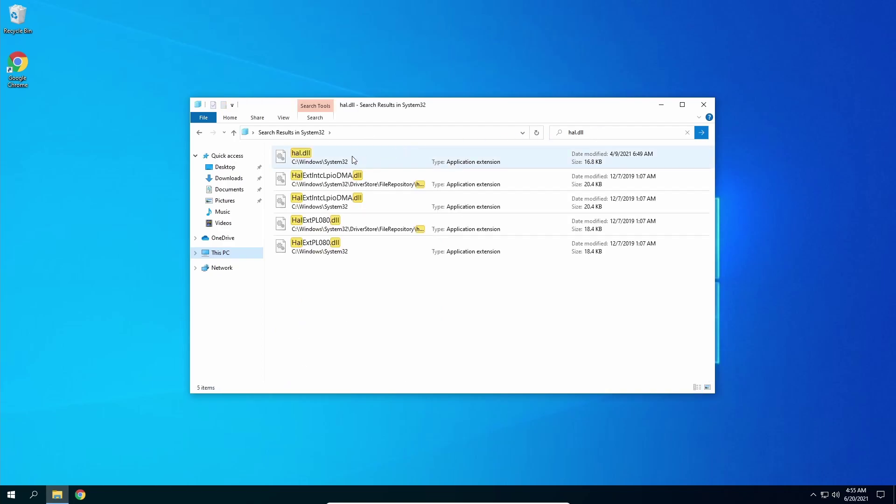
Inspect hal.dll's Properties Security tab and its advanced security settings
right_click(346, 153)
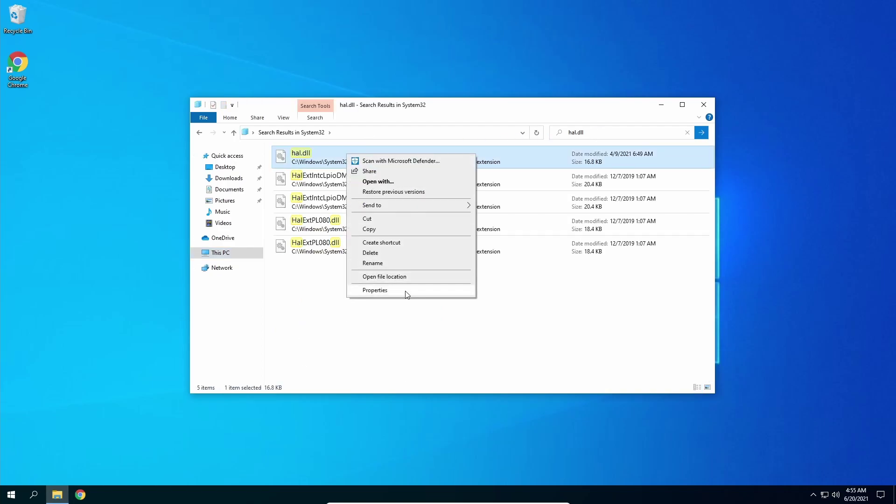
click(405, 293)
click(432, 176)
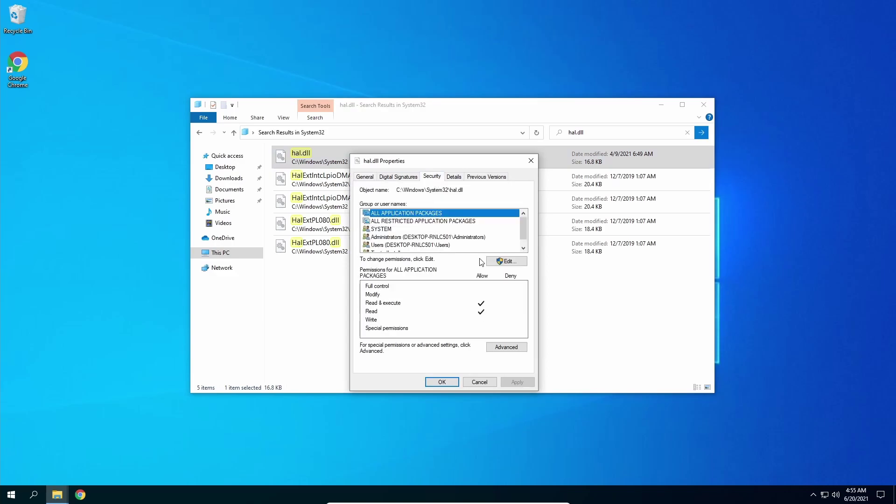
click(506, 347)
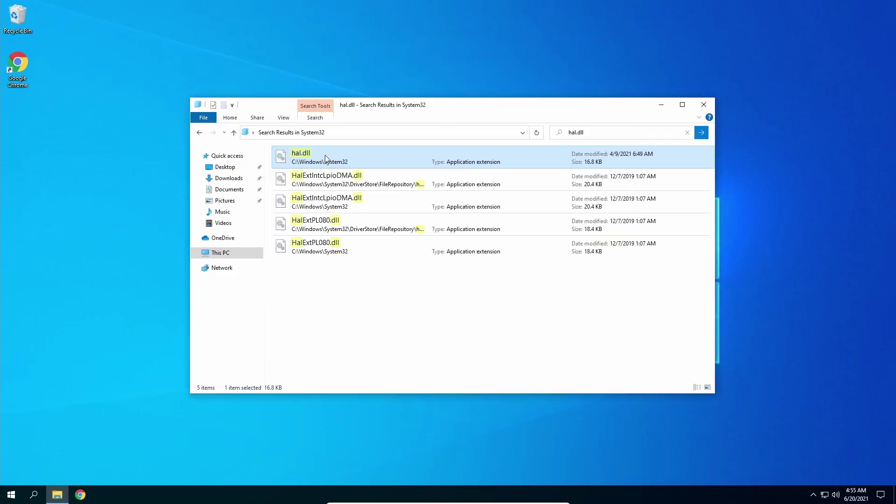
Delete hal.dll with administrator permission and refresh to confirm it's gone
right_click(324, 155)
click(368, 254)
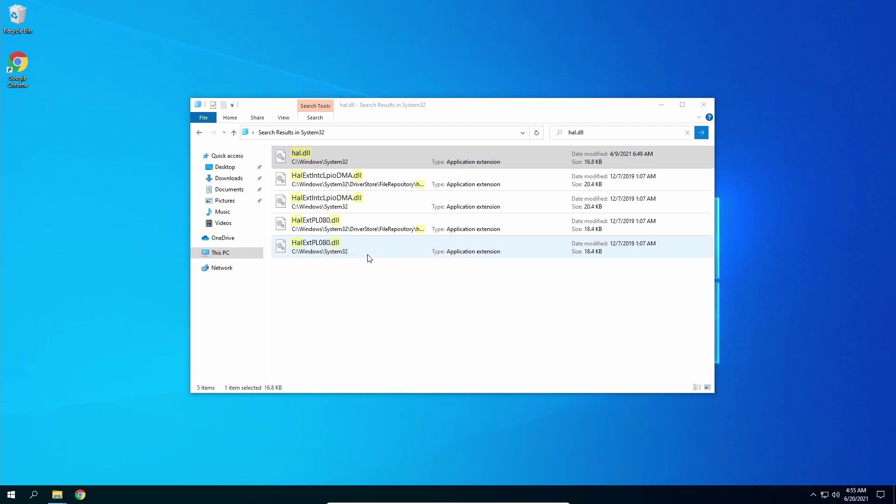
click(141, 198)
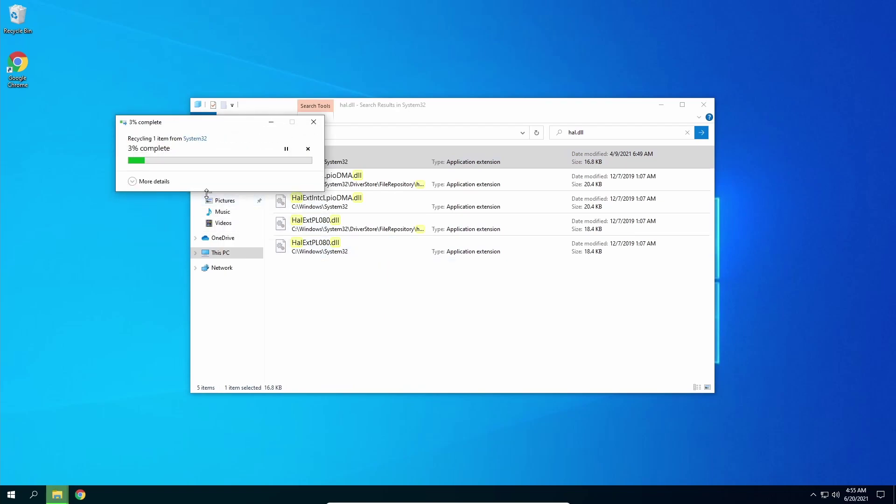
click(536, 133)
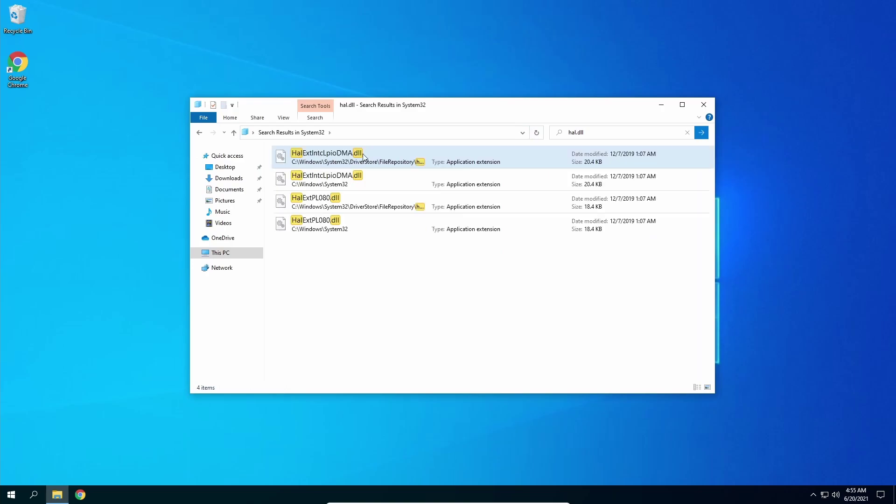
Close the hal.dll search results window and bring up the Start menu
click(702, 104)
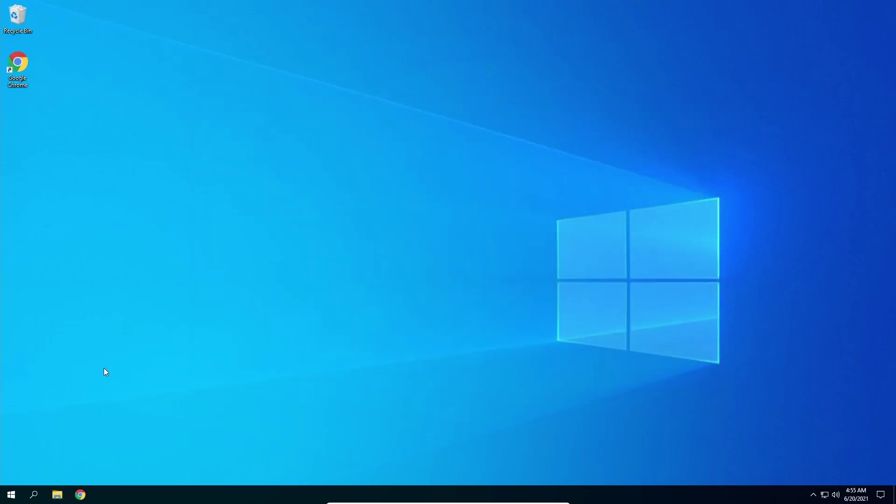
click(11, 494)
Check the drives listed under This PC in a new Explorer window, then close it
key(super+e)
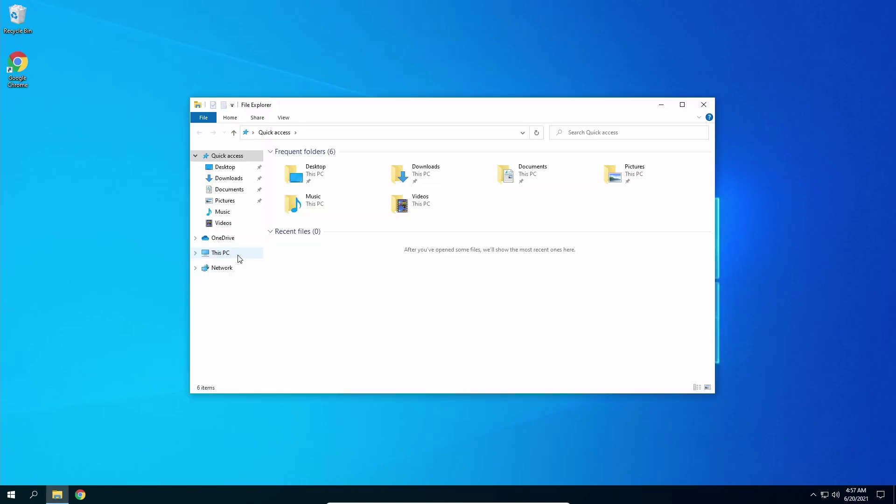
click(238, 256)
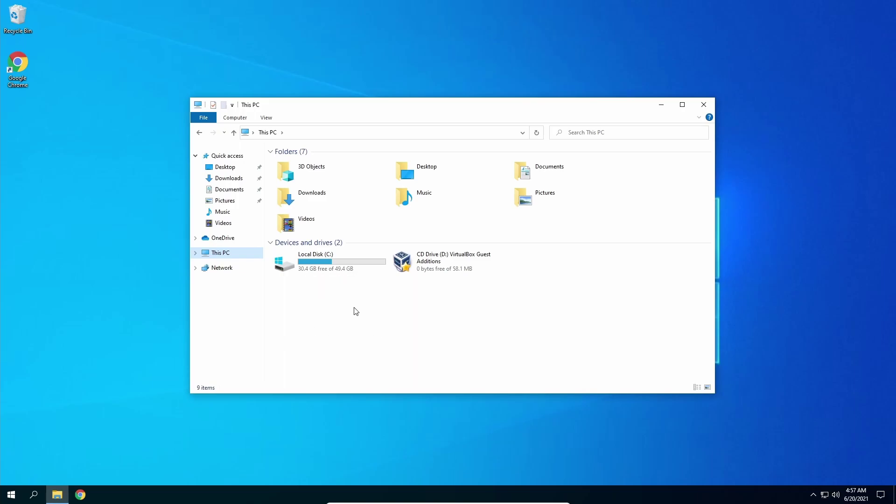
click(57, 495)
Search 'drive' and launch Disk Management (Create and format hard disk partitions)
click(34, 494)
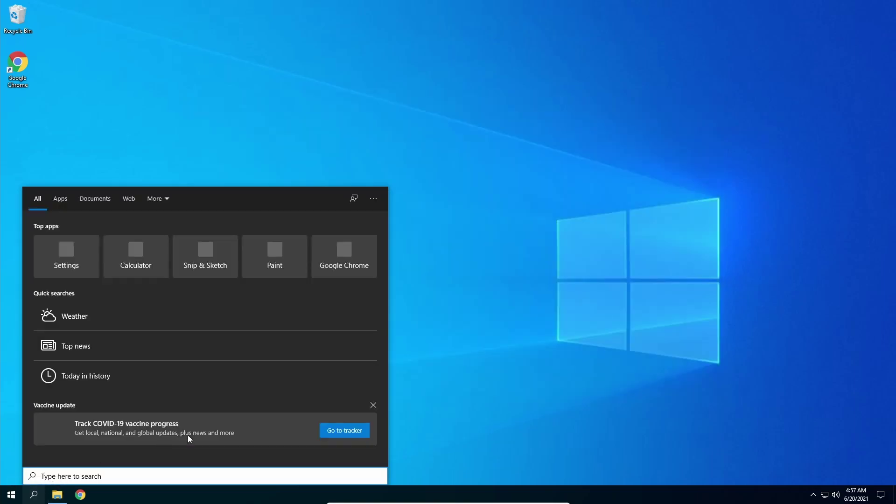
text(drive)
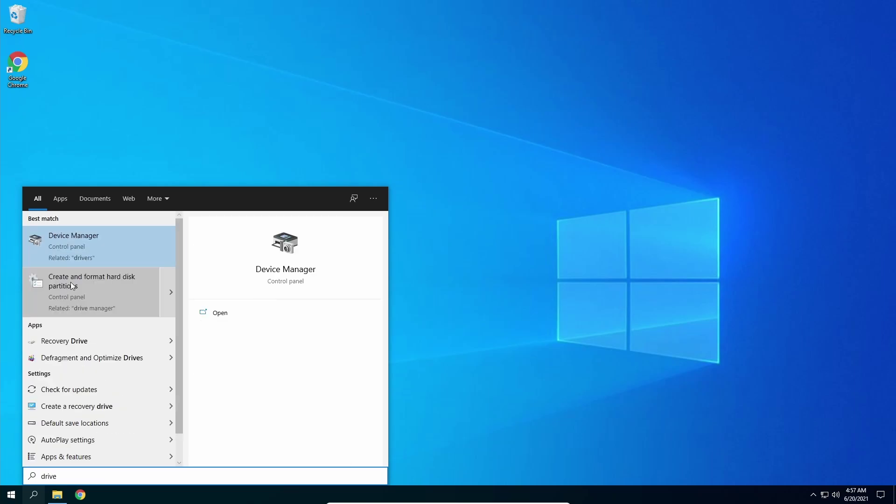
click(86, 283)
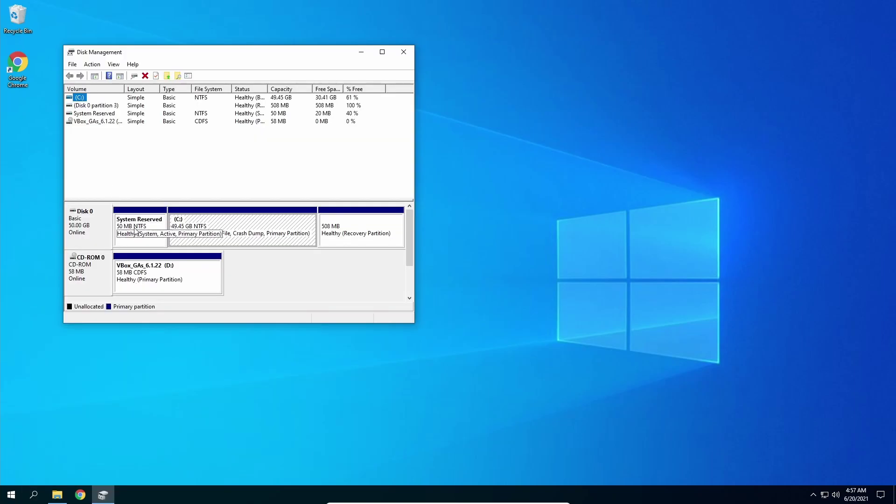
Add drive letter I to the System Reserved partition, dismiss AutoPlay, and close Disk Management
click(133, 231)
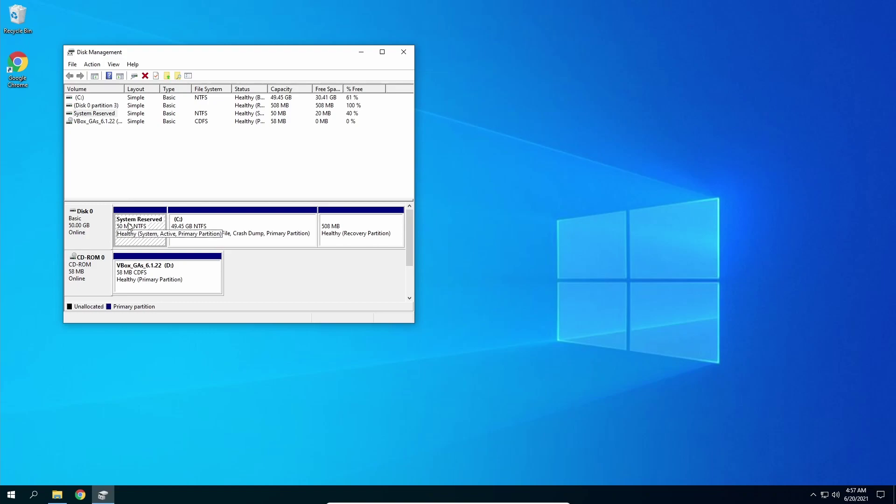
right_click(140, 234)
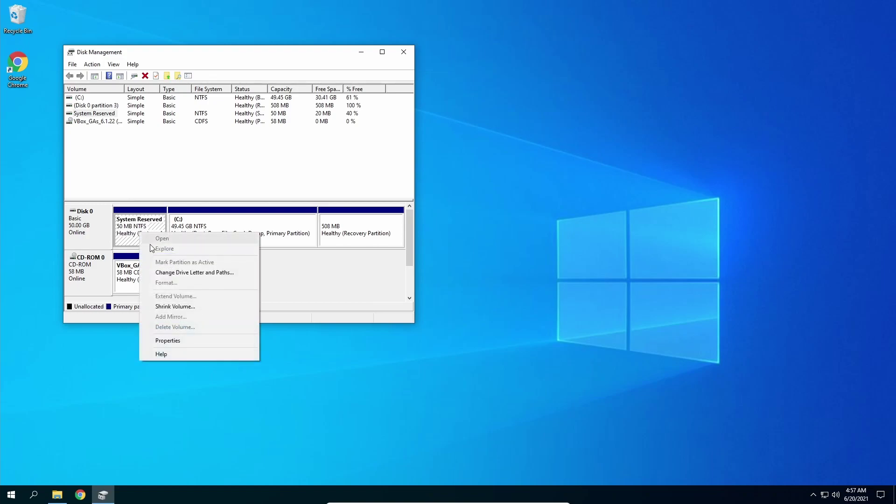
click(175, 271)
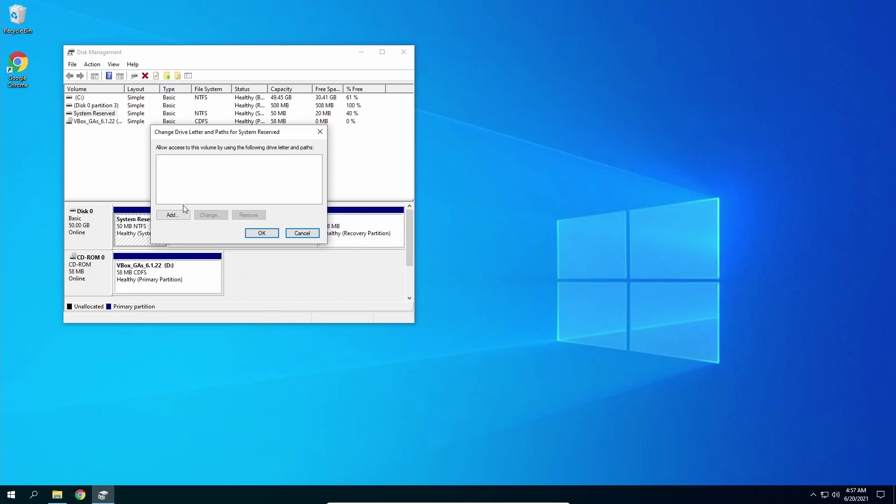
click(175, 215)
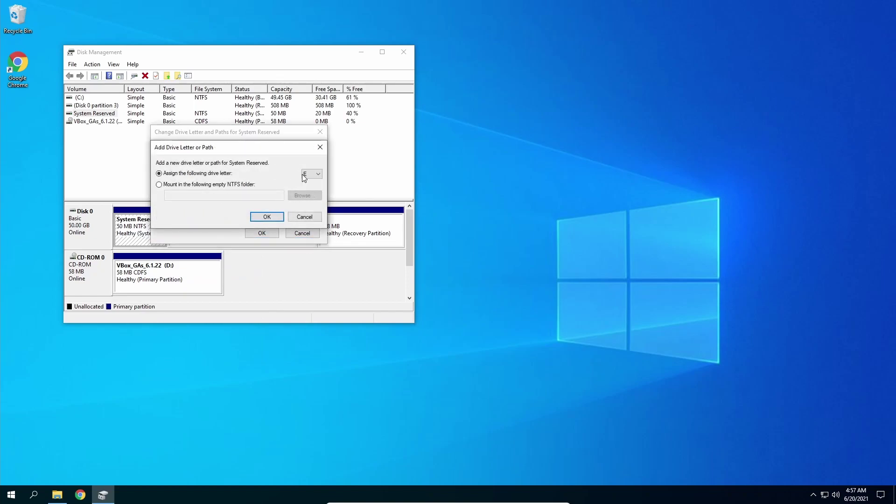
click(311, 174)
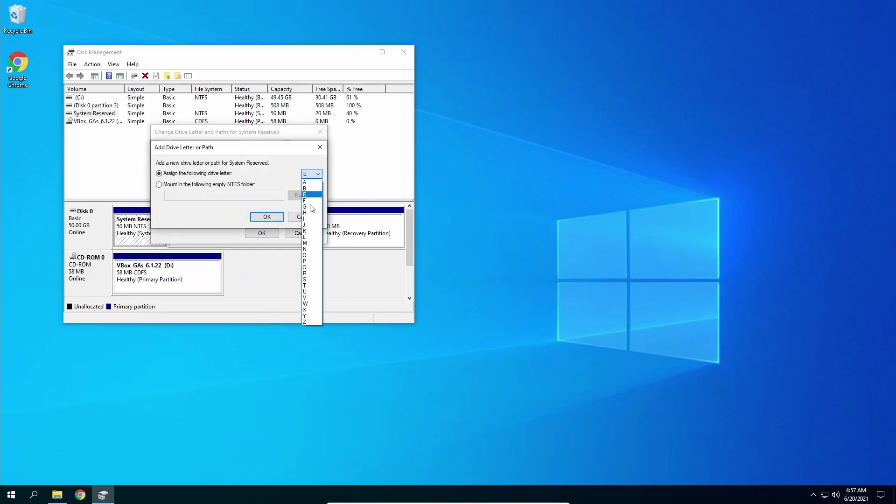
click(310, 218)
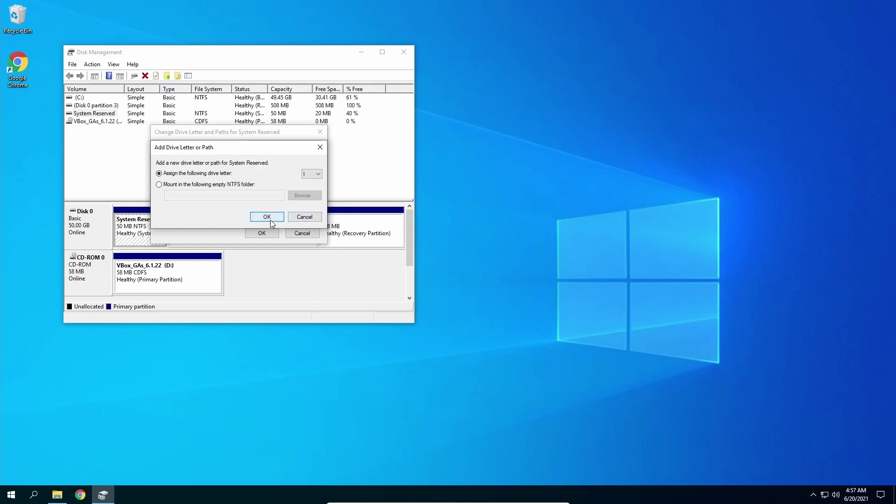
click(270, 220)
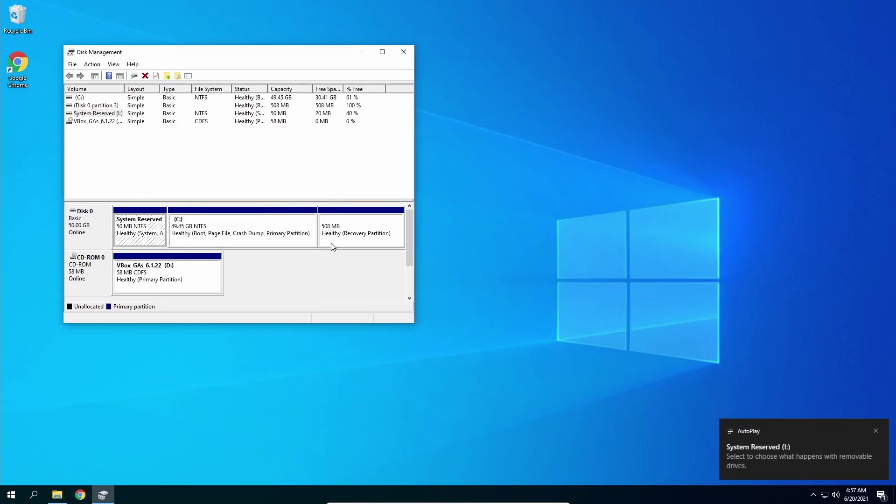
click(875, 431)
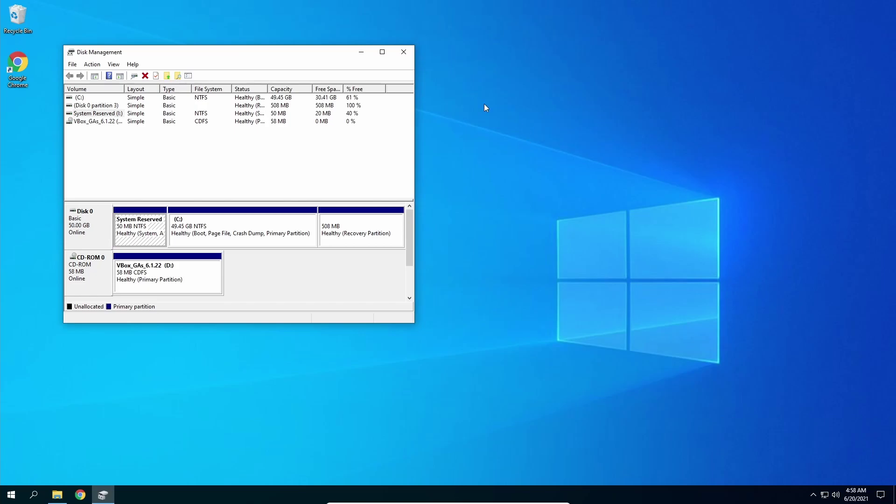
click(405, 53)
Open the System Reserved (I:) drive in File Explorer
click(62, 493)
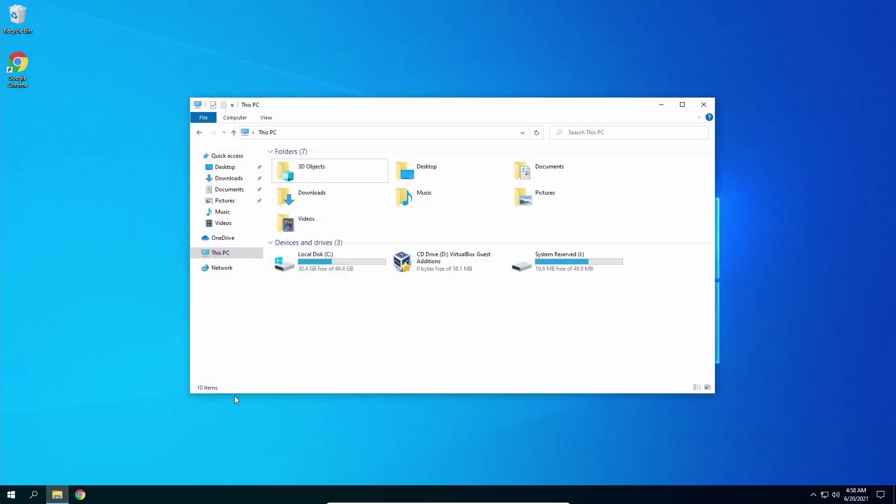
double_click(579, 278)
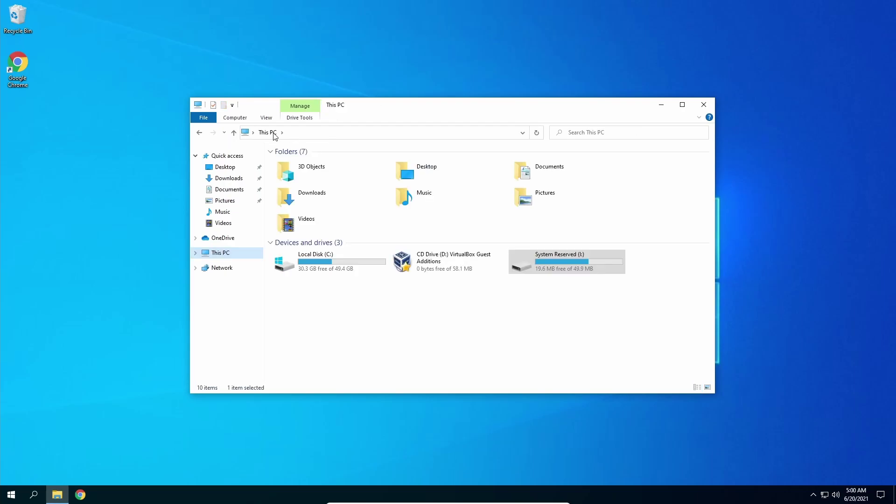
Uncheck 'Hide protected operating system files' in Folder Options, confirm, and apply
click(269, 120)
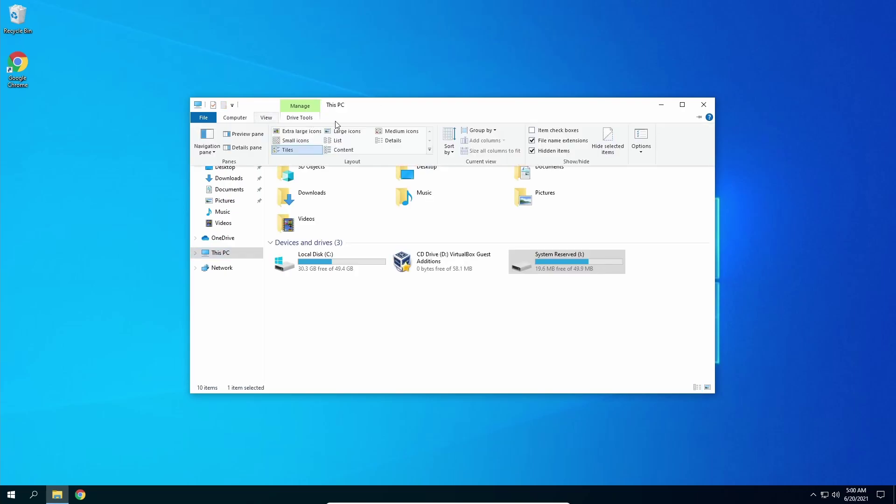
click(641, 151)
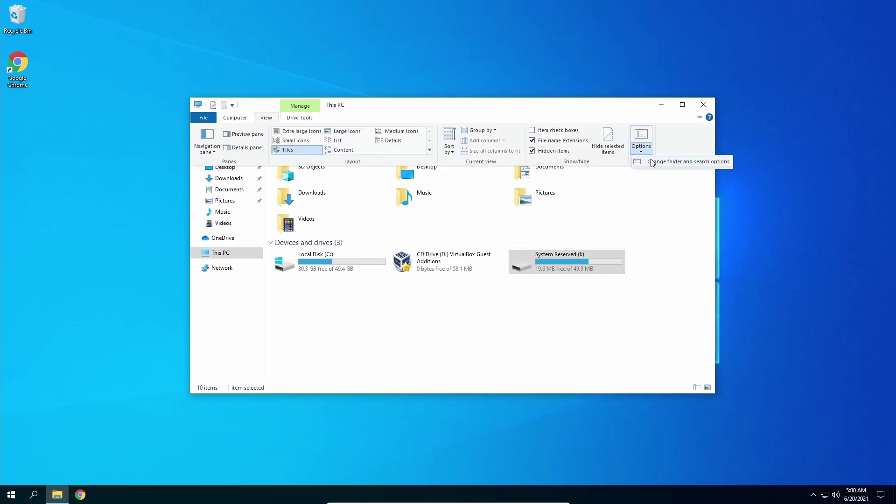
click(642, 163)
click(241, 177)
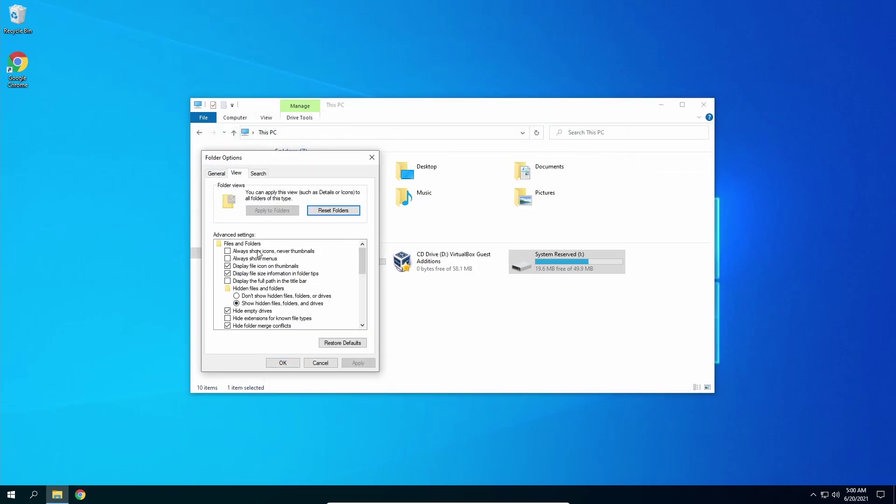
scroll(259, 279, down, 1)
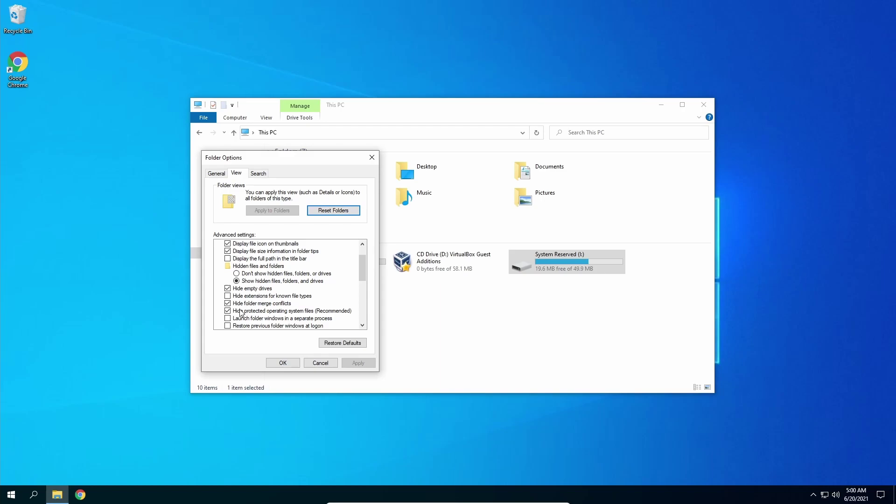
click(281, 311)
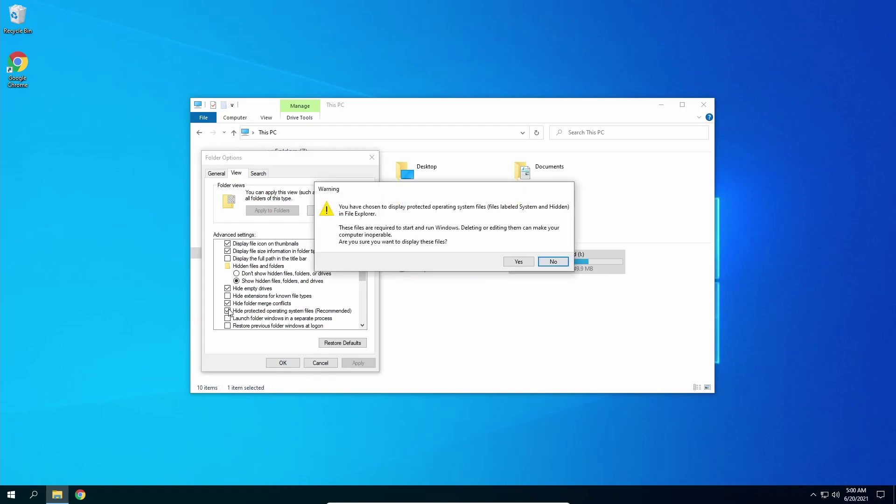
click(519, 262)
click(354, 363)
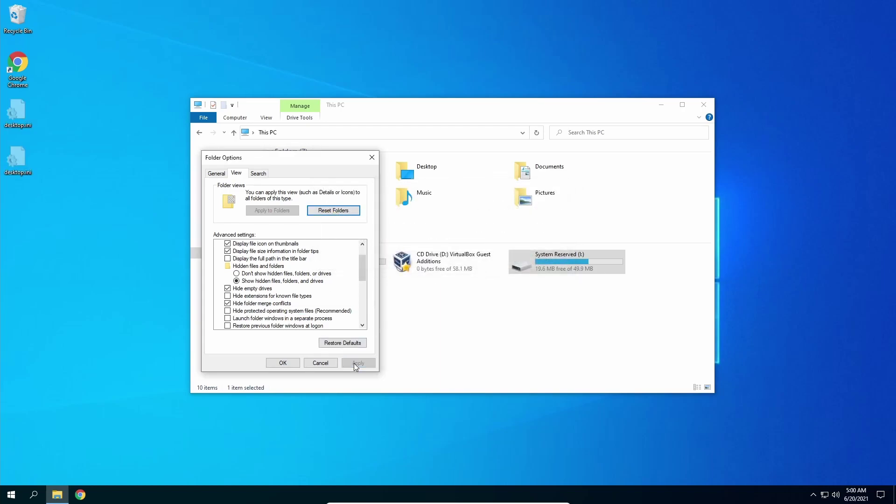
click(284, 363)
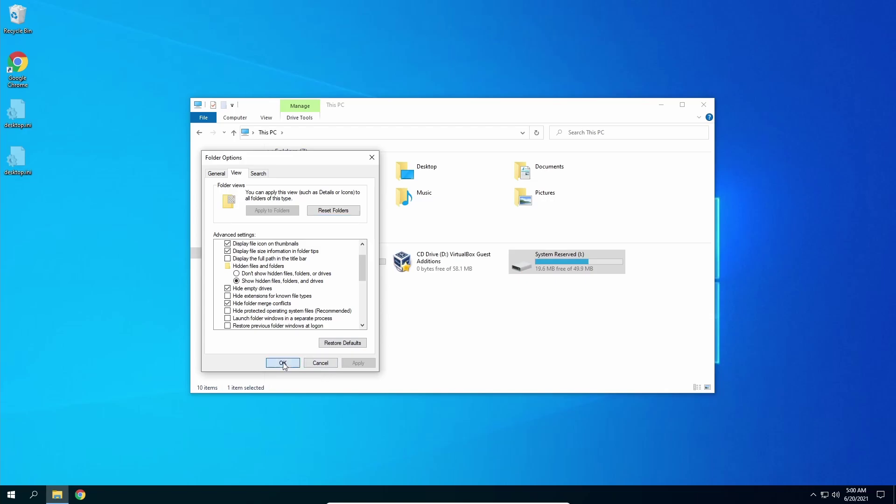
Open System Reserved (I:), look through its Boot folder, and return to the drive root
double_click(553, 266)
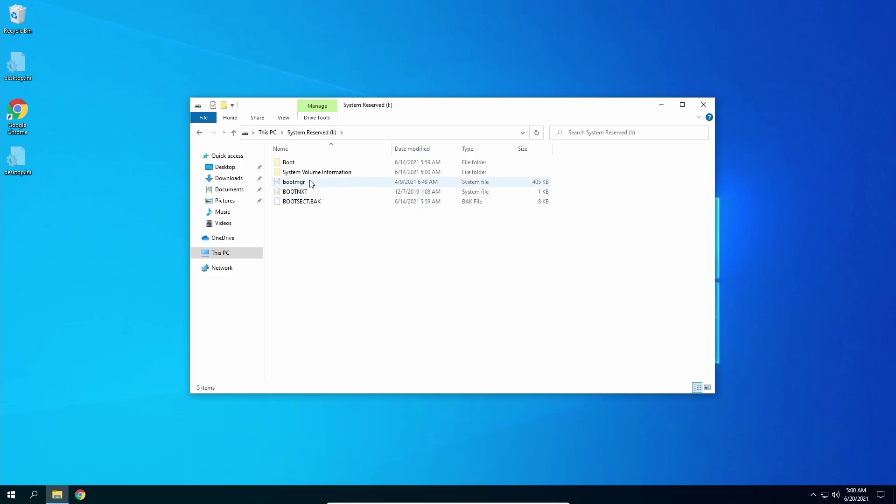
double_click(292, 163)
scroll(329, 339, down, 4)
scroll(329, 340, down, 5)
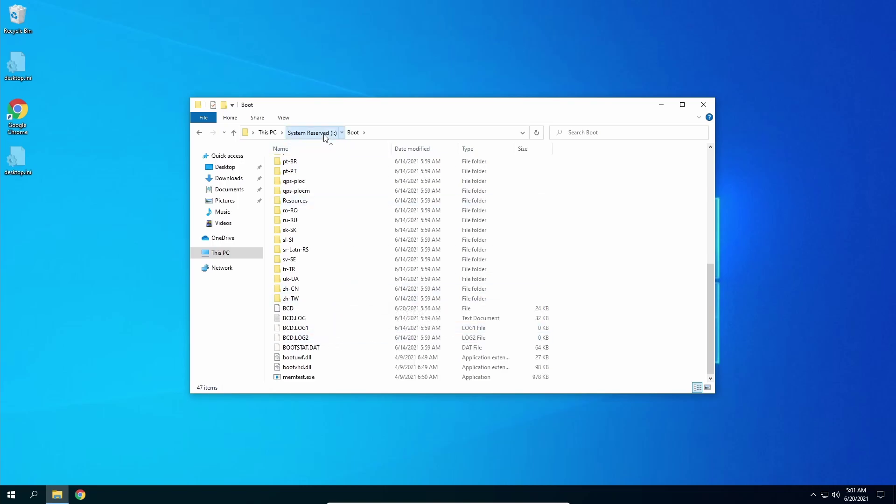
click(312, 133)
Delete the bootmgr file from the root of System Reserved (I:)
click(298, 192)
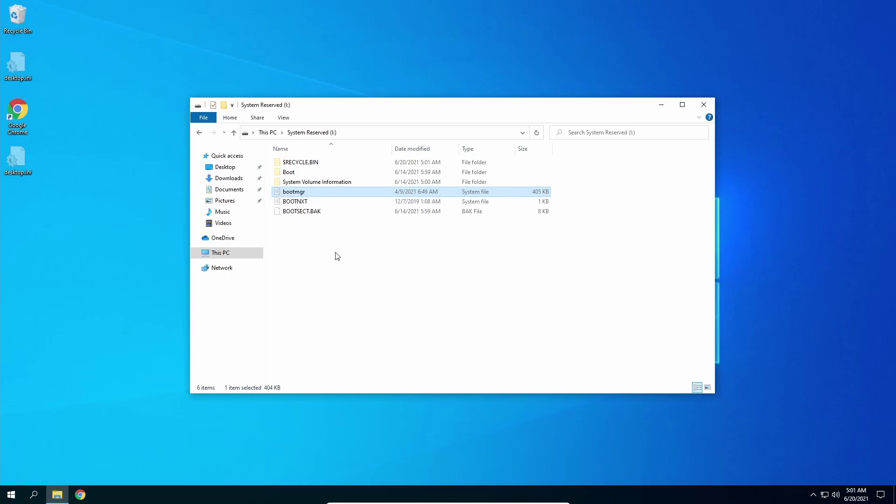
right_click(306, 195)
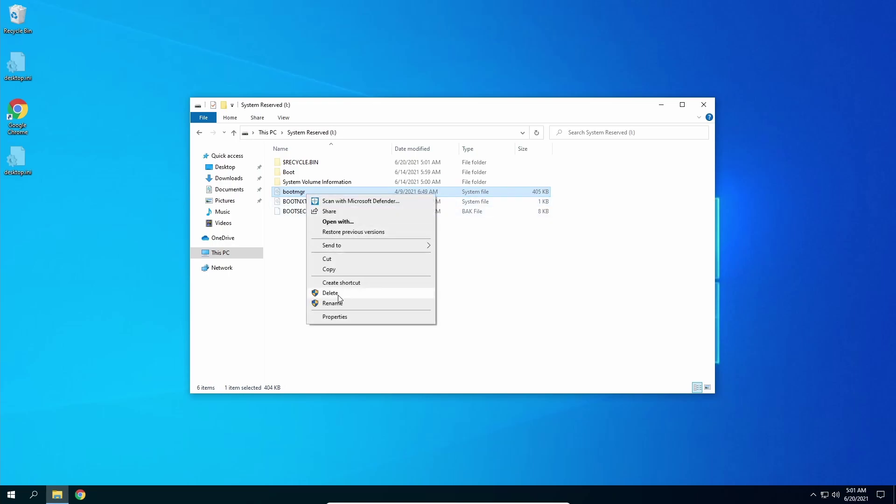
click(340, 294)
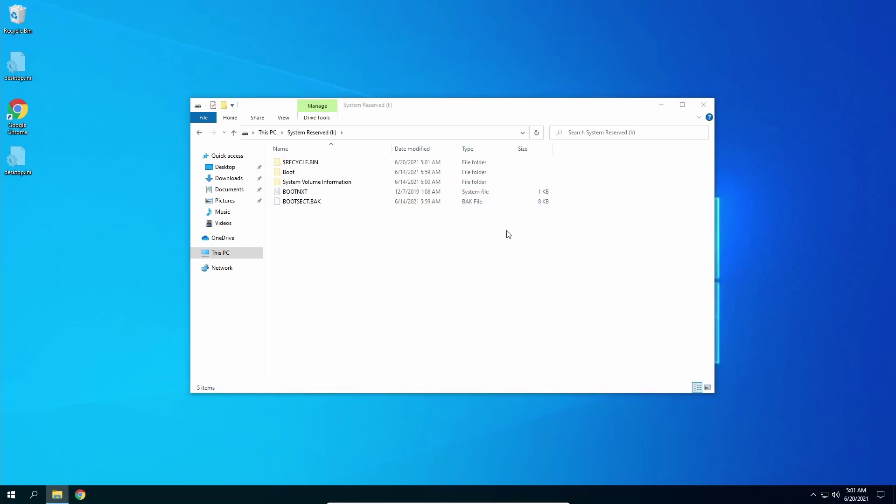
click(445, 243)
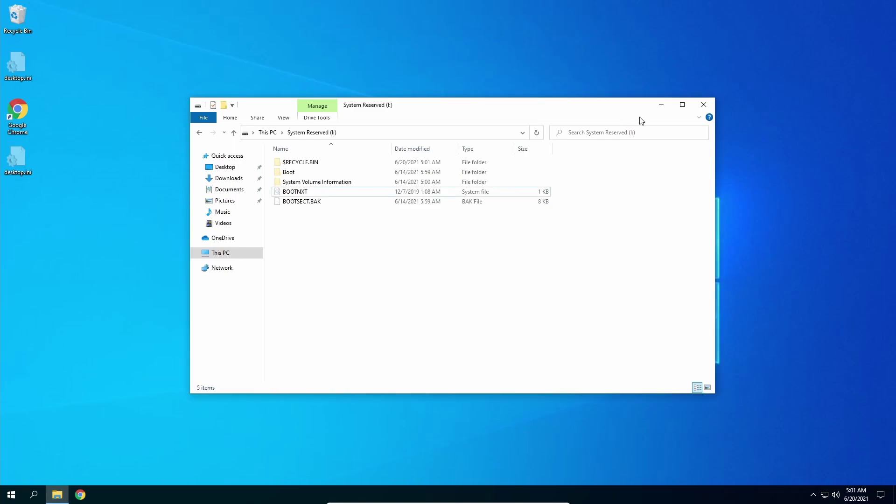
Close File Explorer and restart Windows 10 from the Start menu's power options
key(alt+F4)
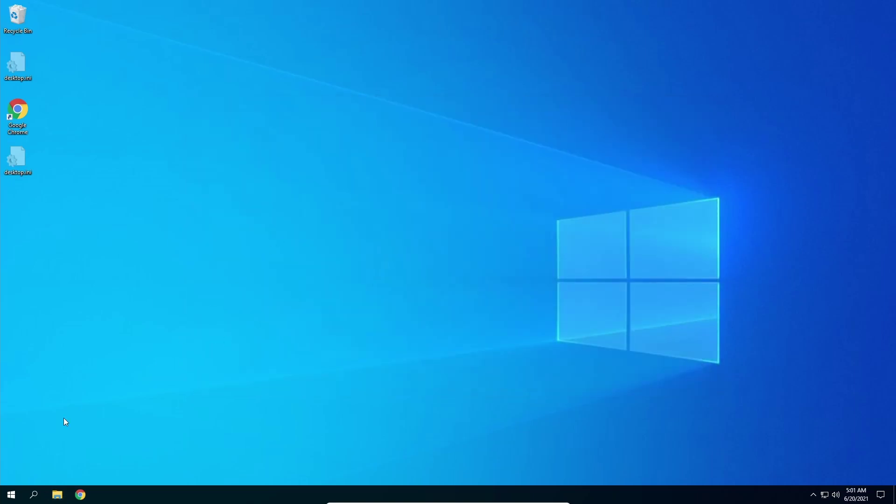
click(11, 494)
click(11, 474)
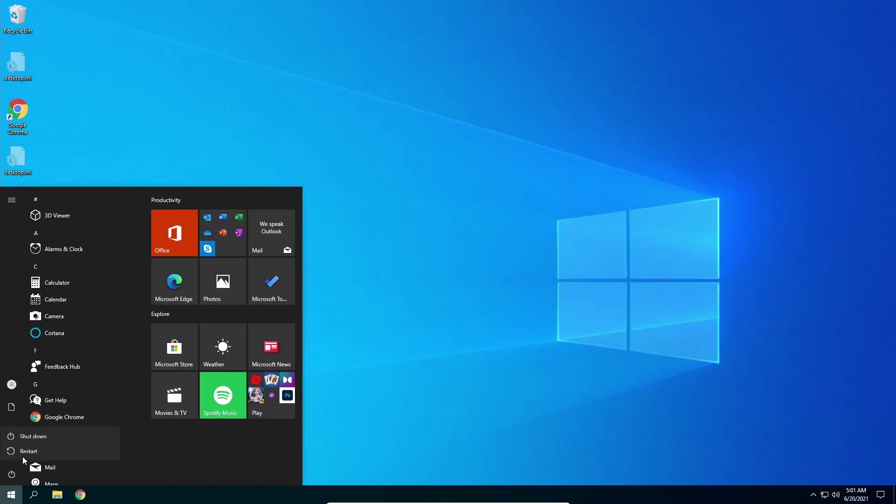
click(26, 451)
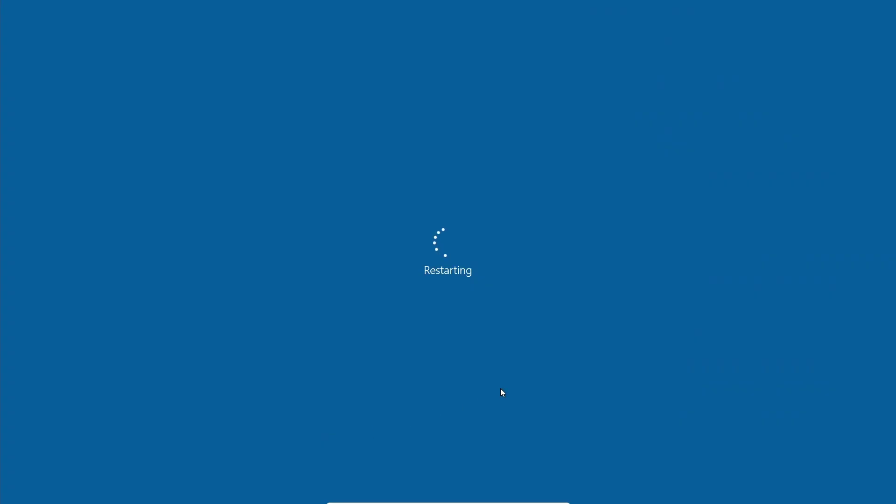